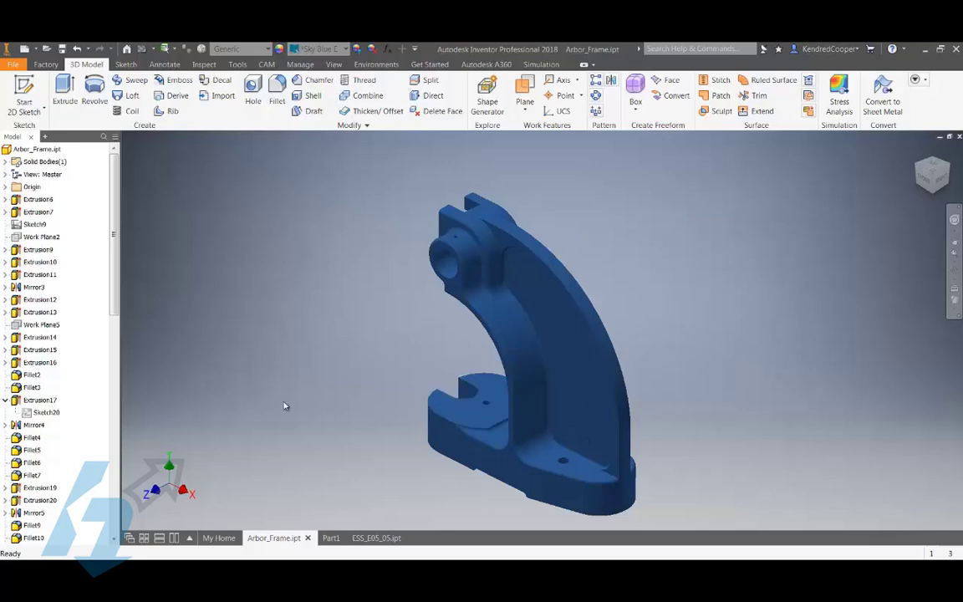
Open Sketch20 under Extrusion17 for editing and turn on the Axes display in the application's sketch options
double_click(46, 412)
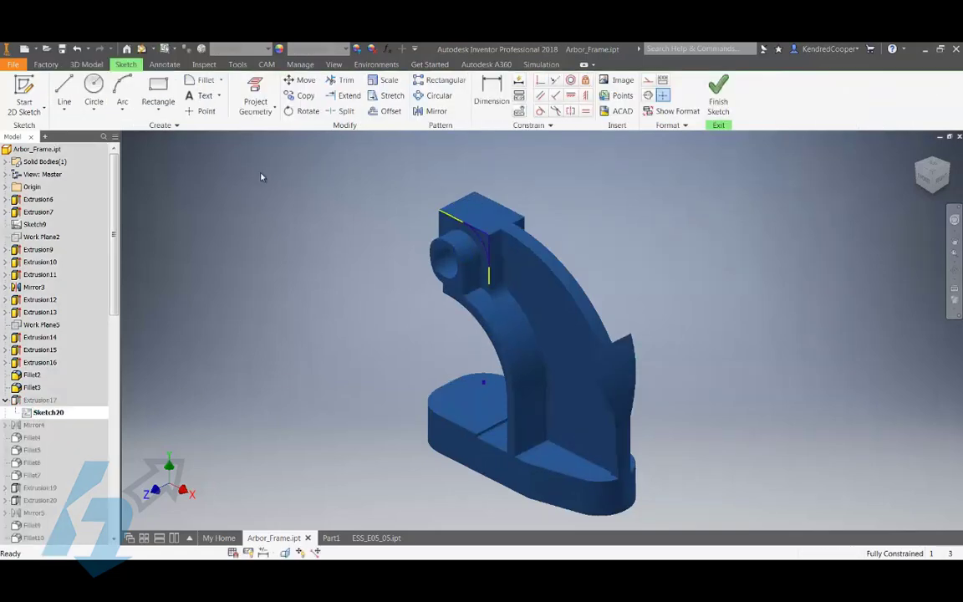
left_click(238, 65)
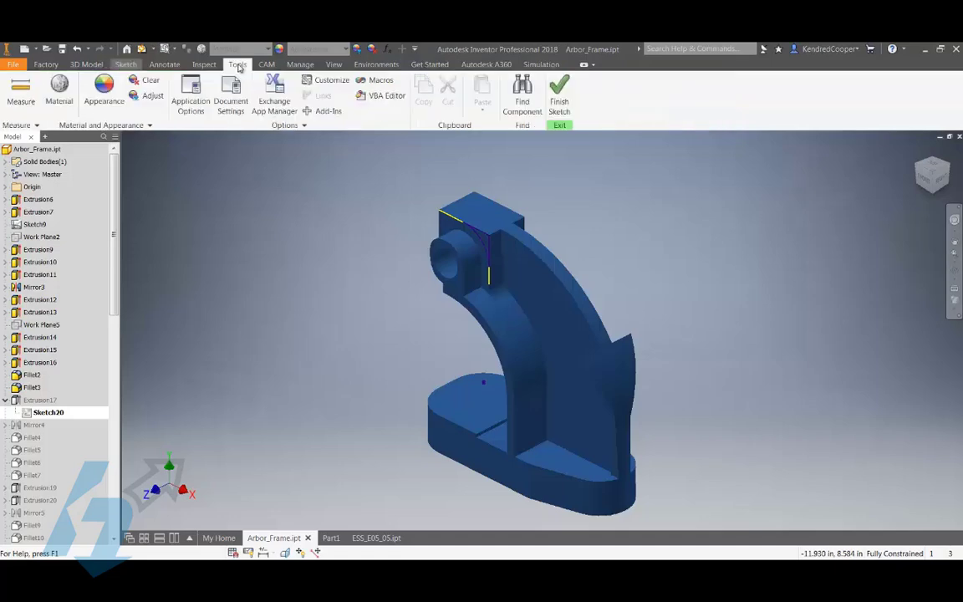
left_click(192, 99)
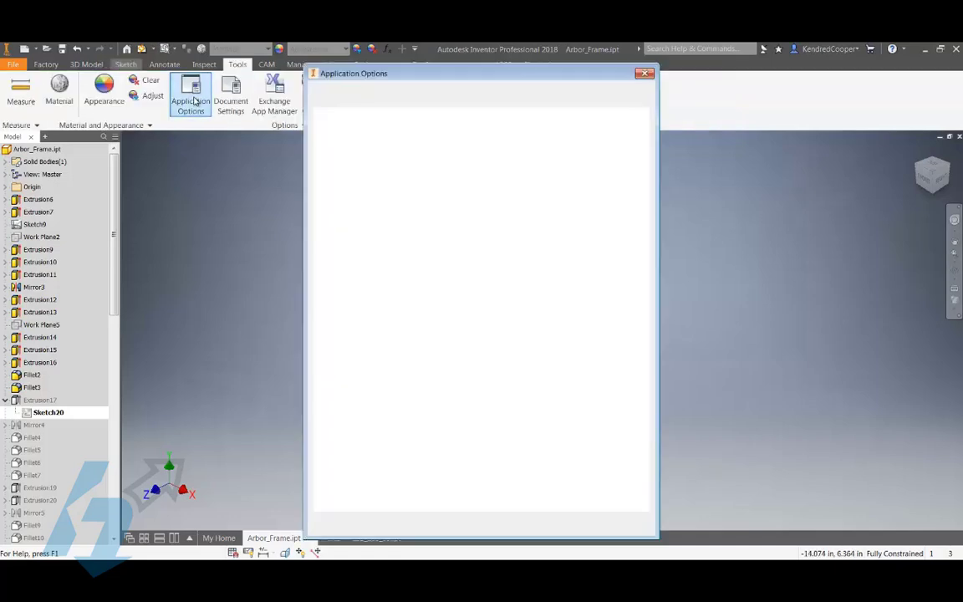
left_click(646, 102)
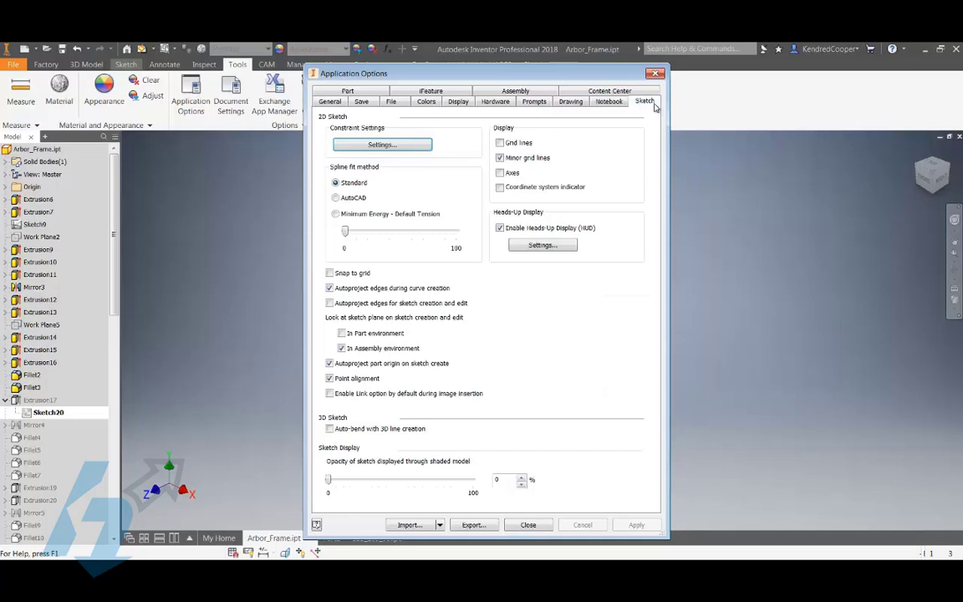
left_click(501, 174)
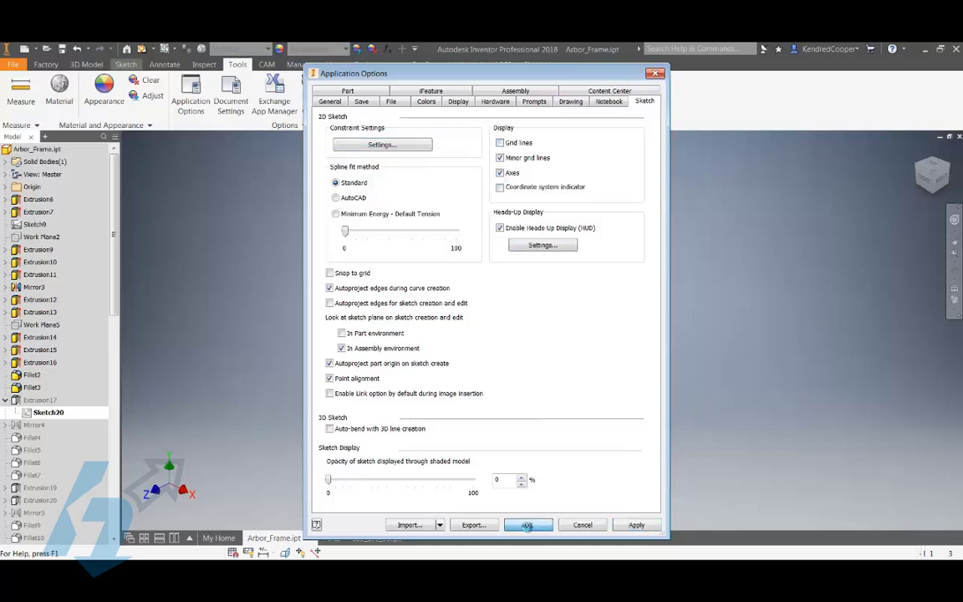
left_click(527, 525)
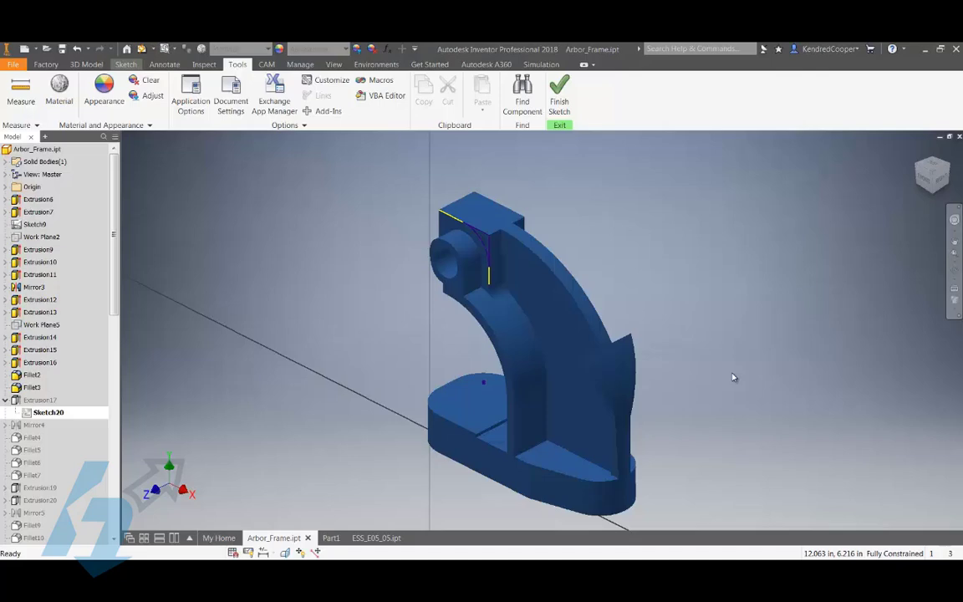
Switch to Part1, delete the projected origin point from Sketch1, and project the origin's Center Point back into the sketch
key("ctrl+Tab")
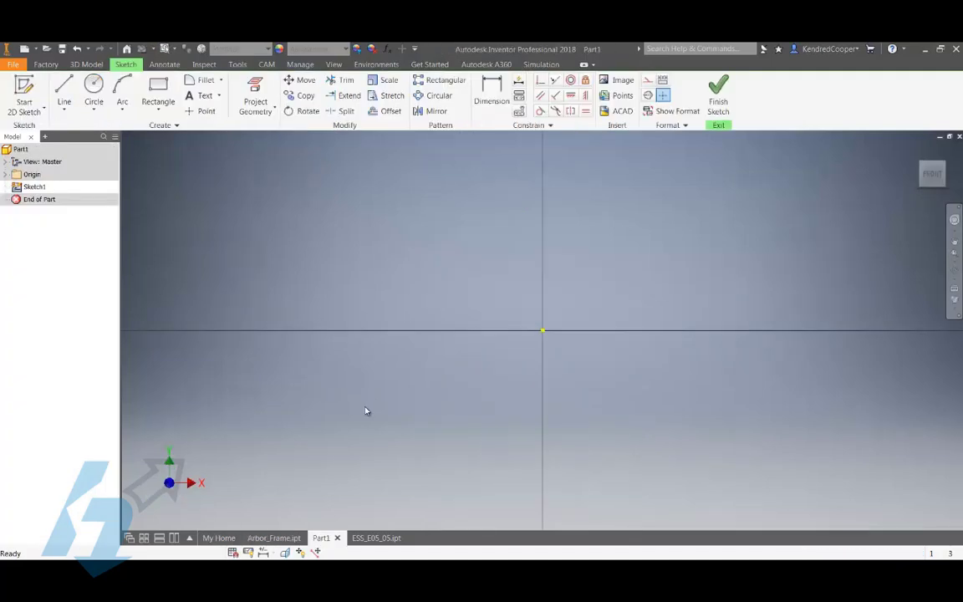
left_click(5, 174)
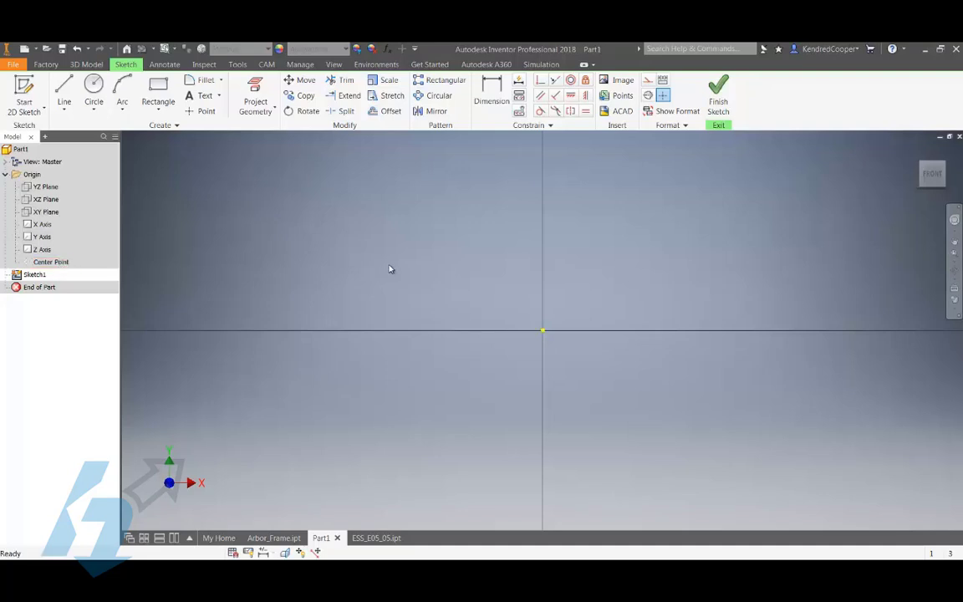
left_click_drag(389, 269, 504, 329)
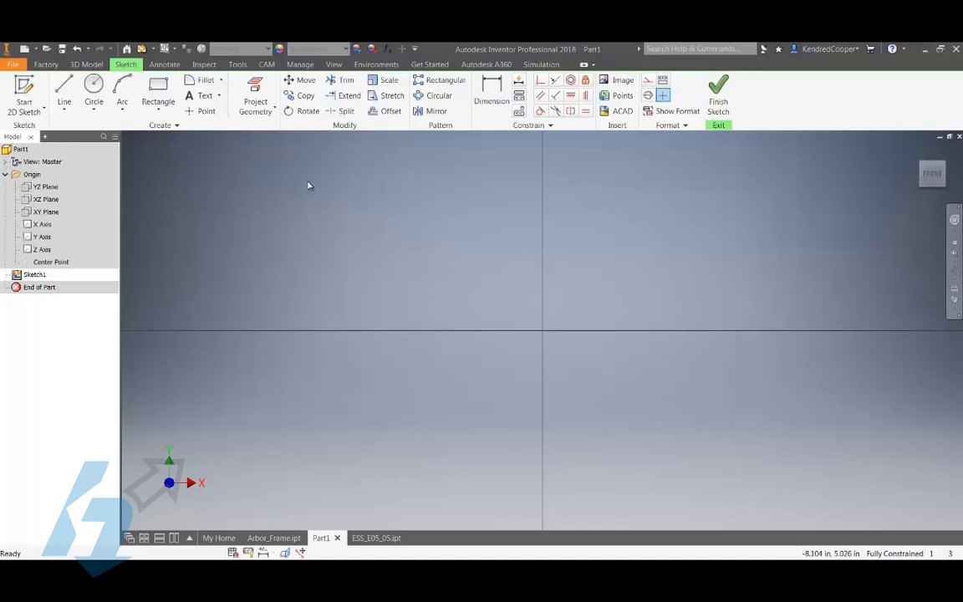
left_click(260, 89)
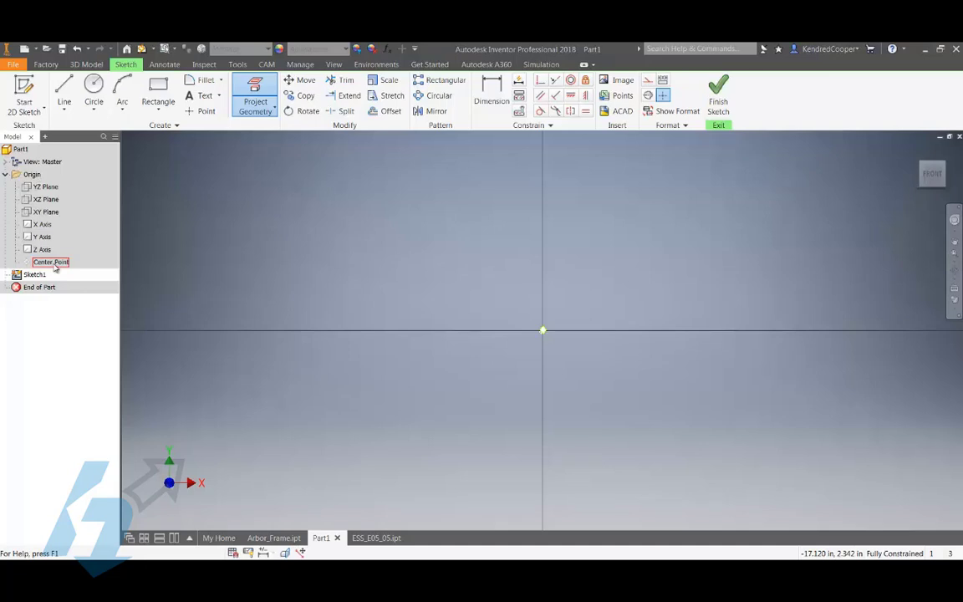
right_click(260, 253)
left_click(261, 219)
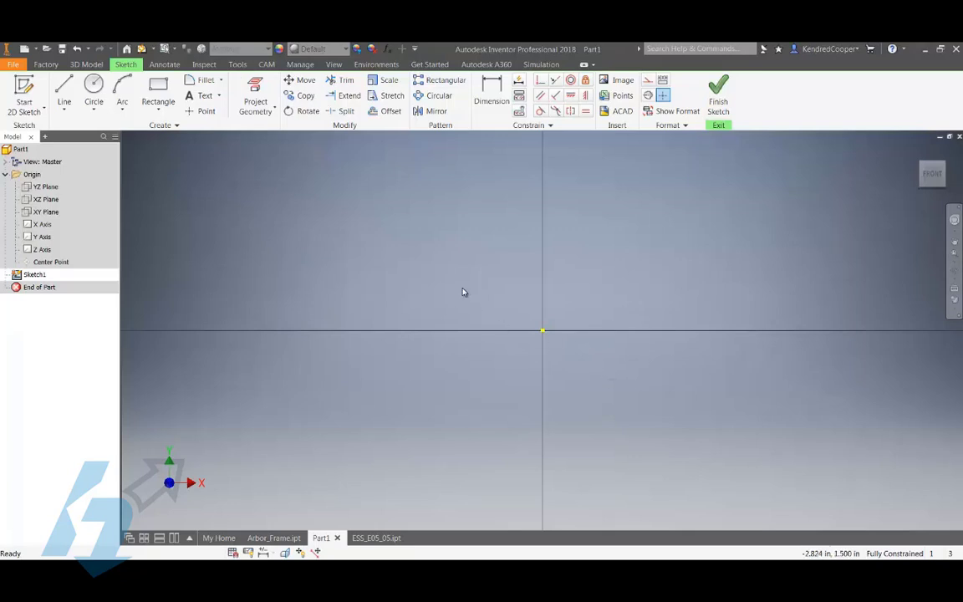
Sketch a two-point rectangle about 10.1 in wide and 6.2 in high around the projected center point
left_click(158, 92)
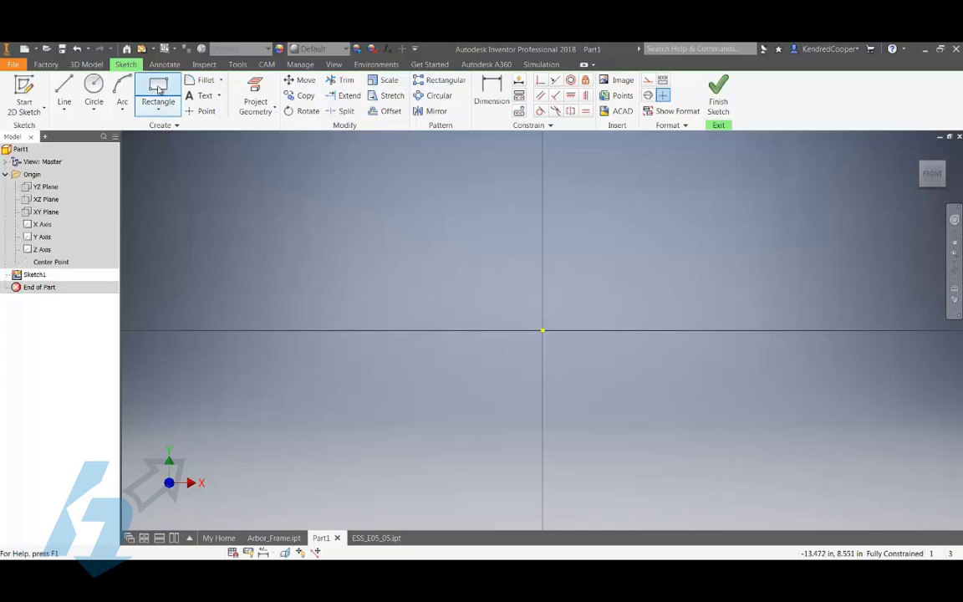
left_click(423, 233)
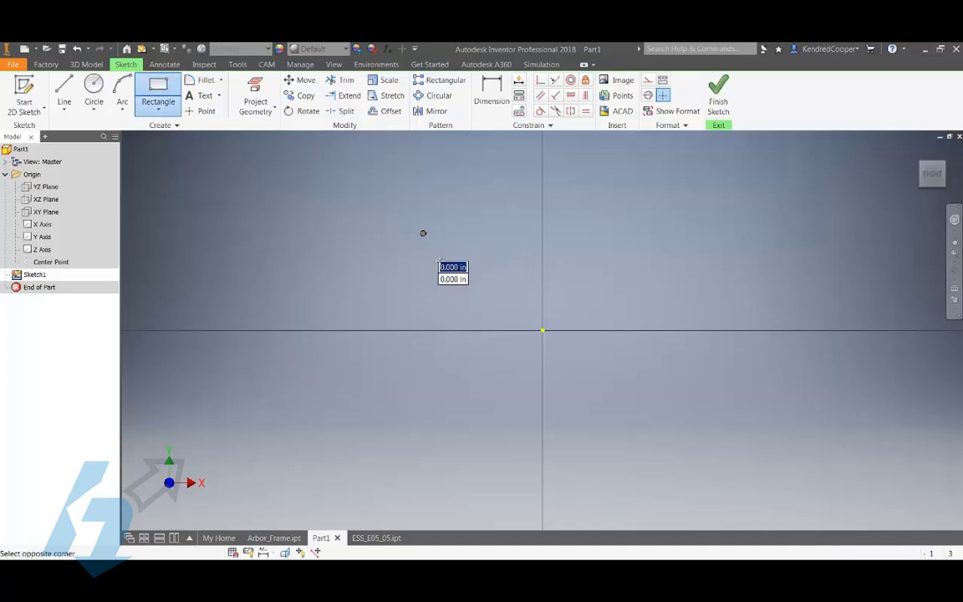
left_click(712, 410)
key("Escape")
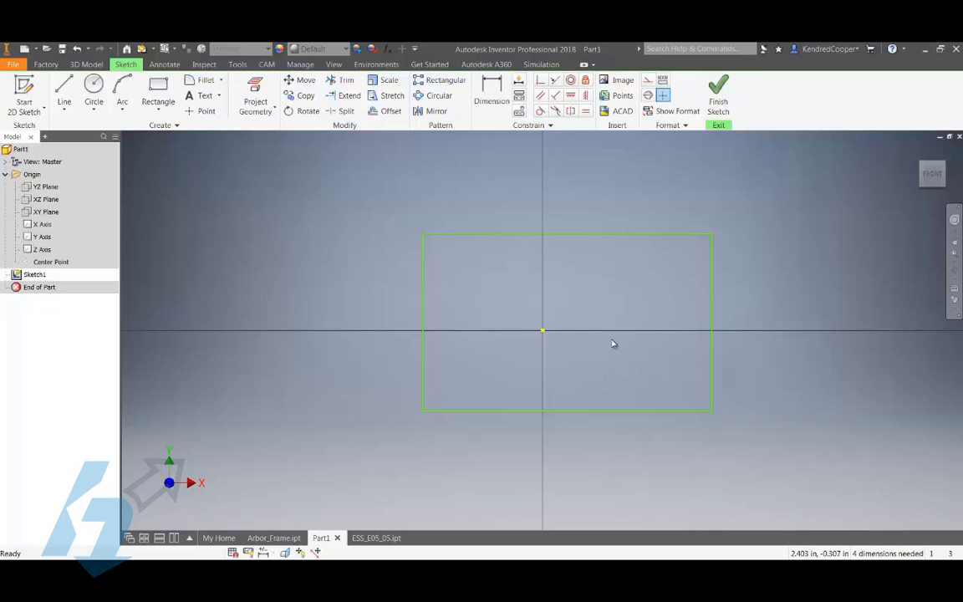
Dimension the rectangle's width along its upper edge and its height along its left edge, accepting the sizes as drawn
left_click(492, 92)
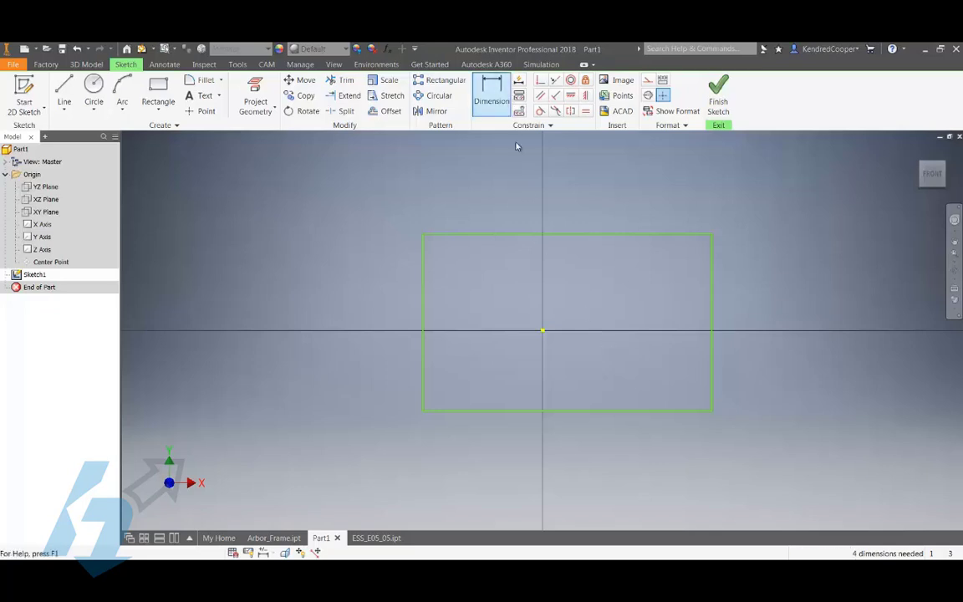
left_click(446, 235)
left_click(500, 205)
key("Return")
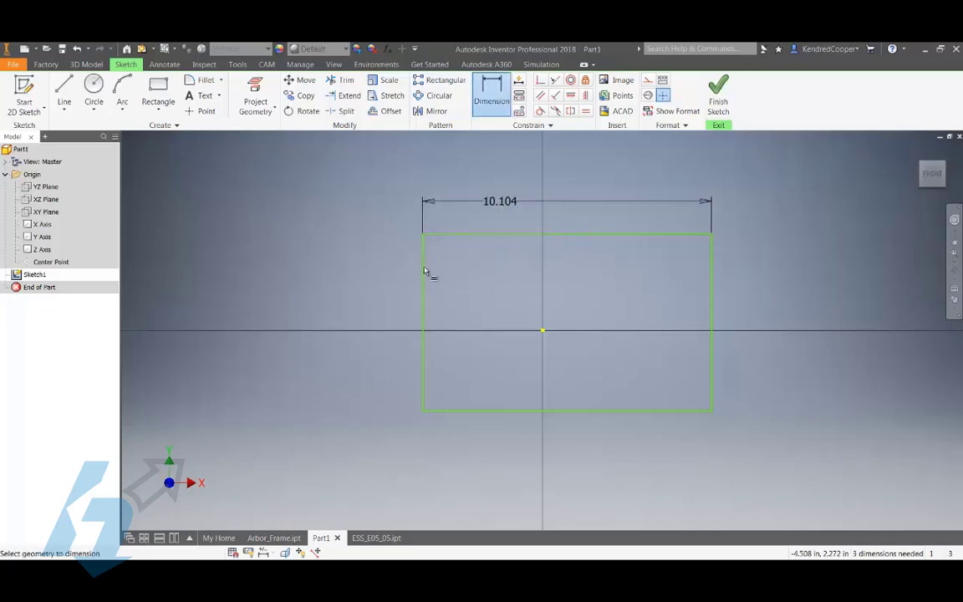
left_click(424, 272)
left_click(381, 272)
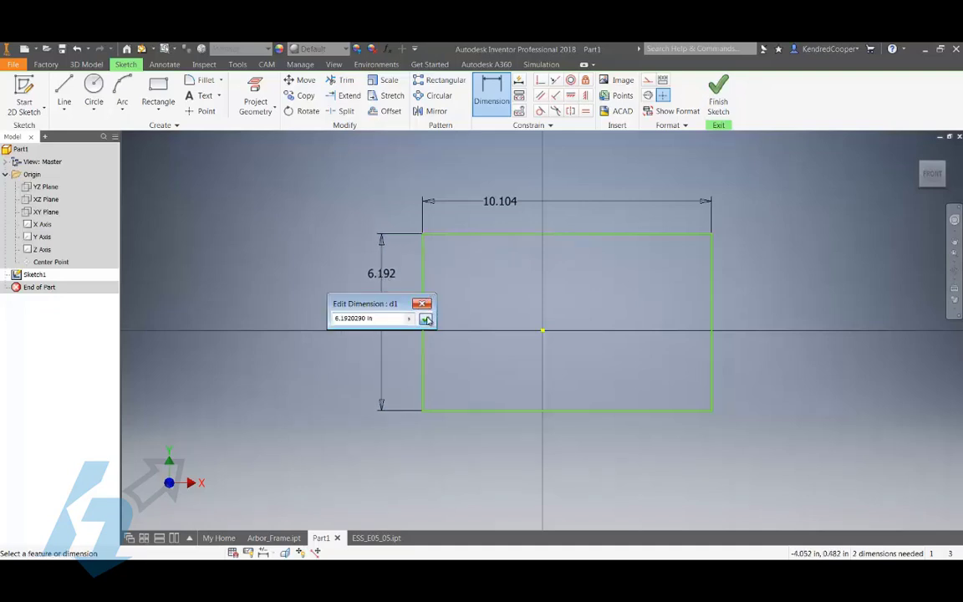
left_click(426, 319)
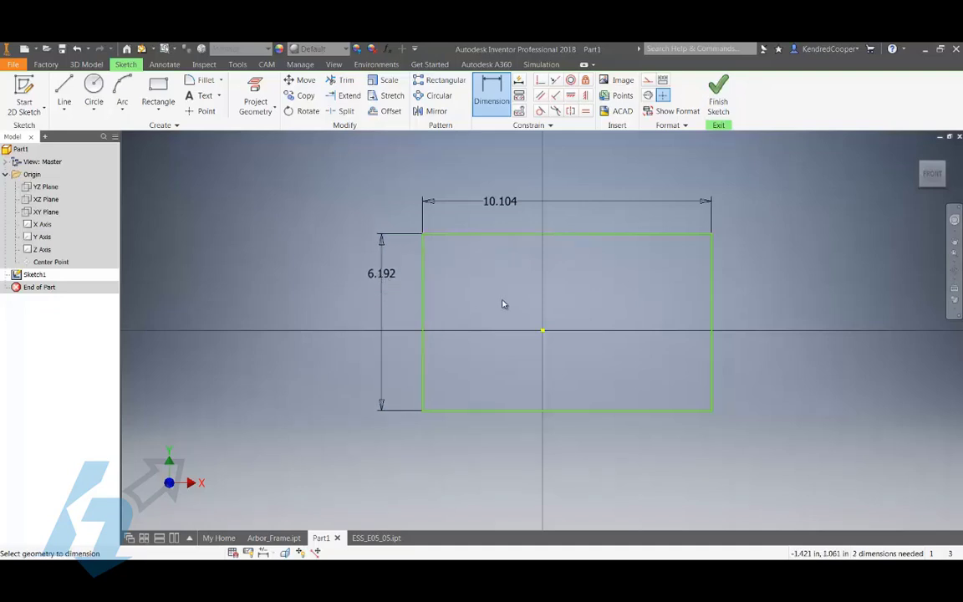
Dimension the distances from the center point to the rectangle's upper edge and left edge, accepting the values as drawn
left_click(542, 331)
left_click(569, 235)
left_click(570, 276)
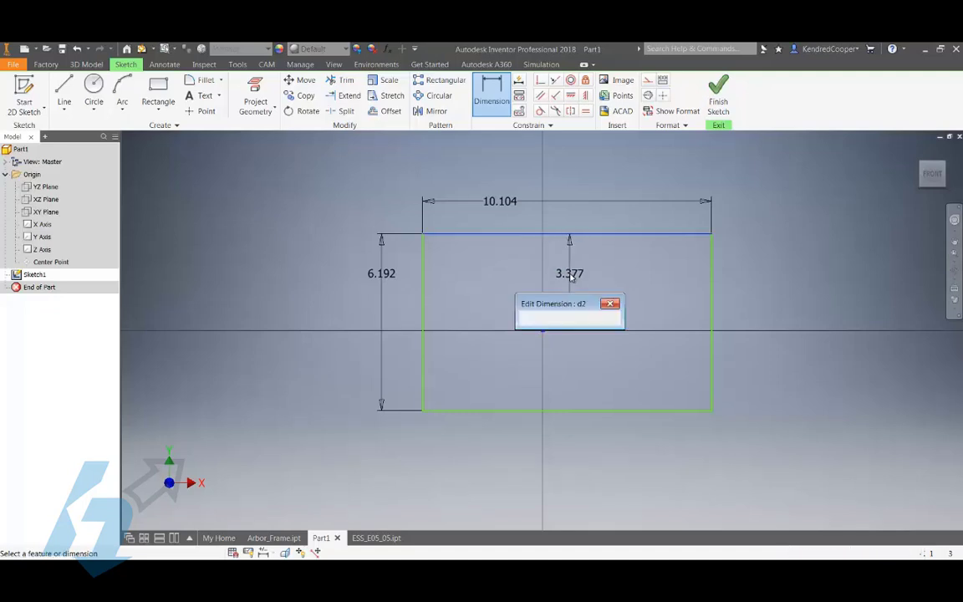
key("Return")
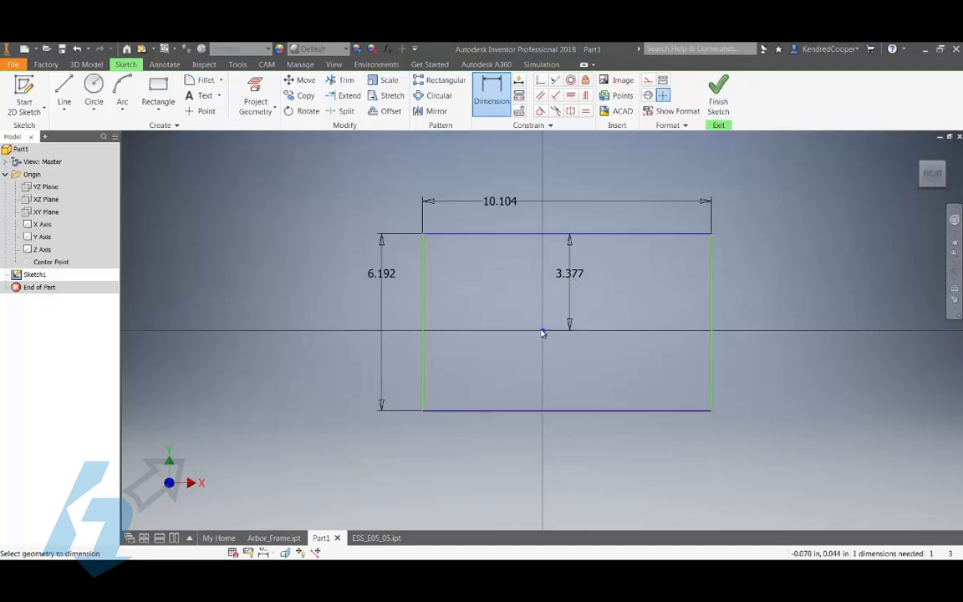
left_click(543, 332)
left_click(427, 324)
left_click(472, 302)
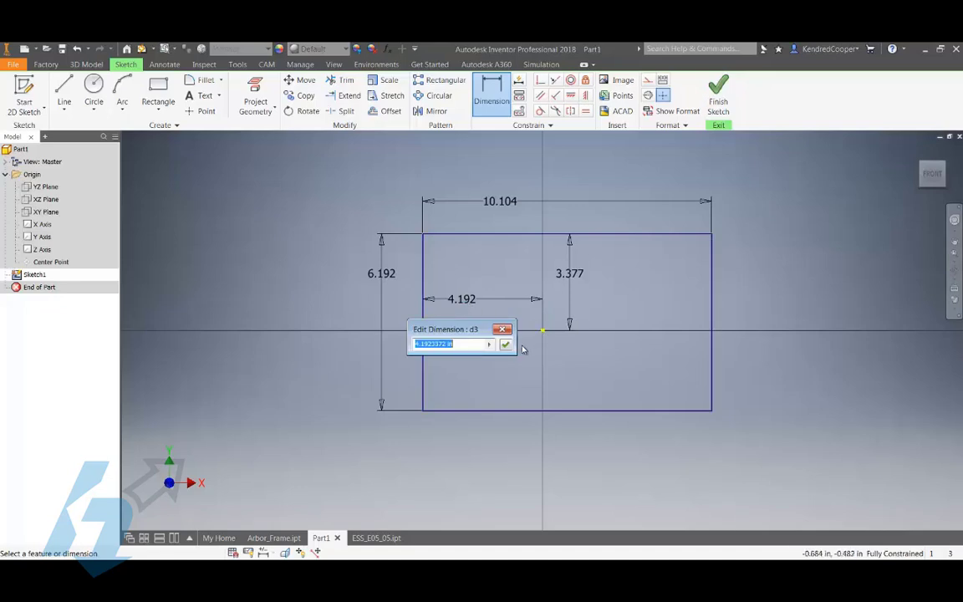
left_click(506, 345)
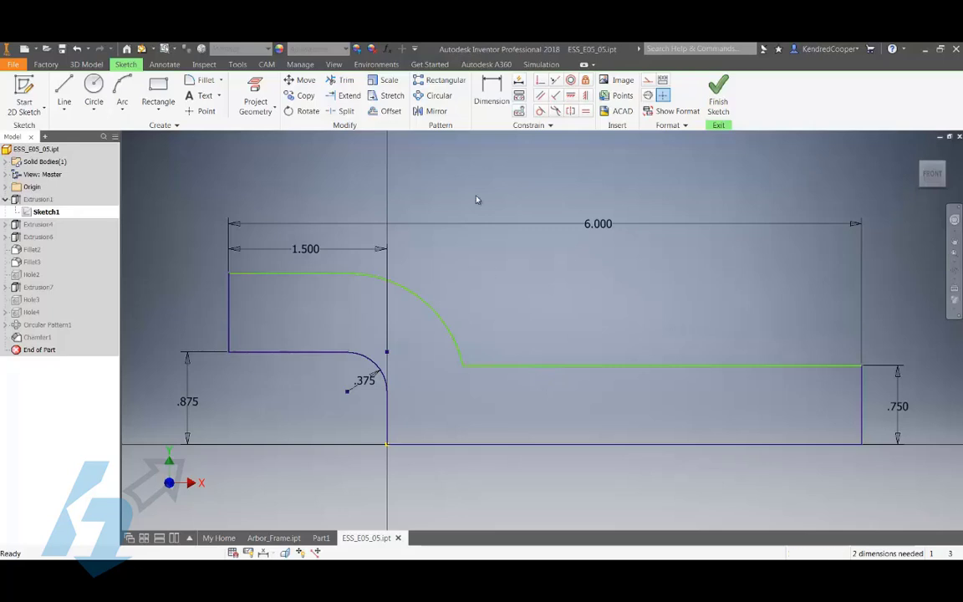
In Sketch1 of ESS_E05_05.ipt, dimension the profile's short vertical edge at its left end, accepting the existing length
left_click(492, 92)
left_click(229, 306)
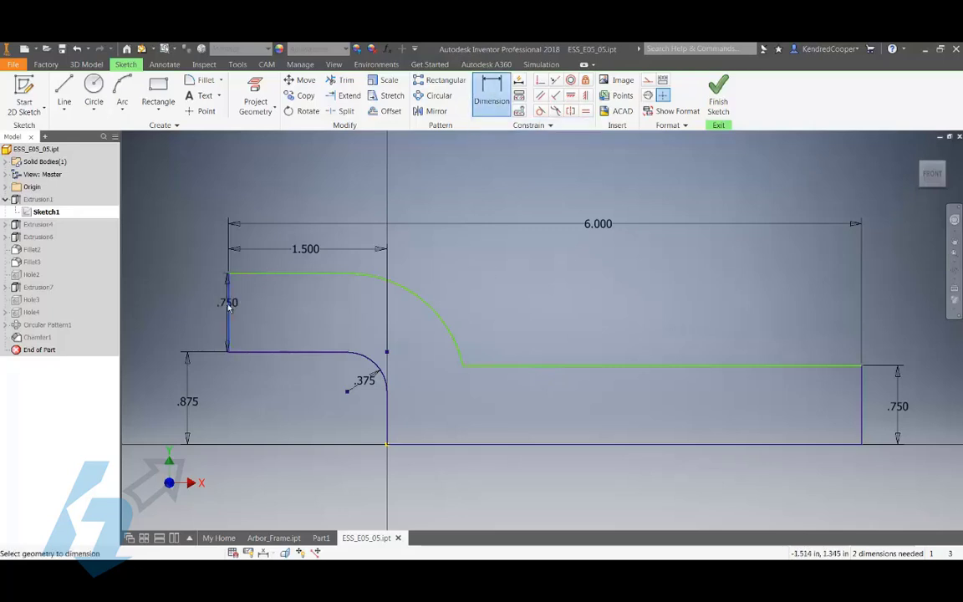
left_click(189, 309)
left_click(230, 355)
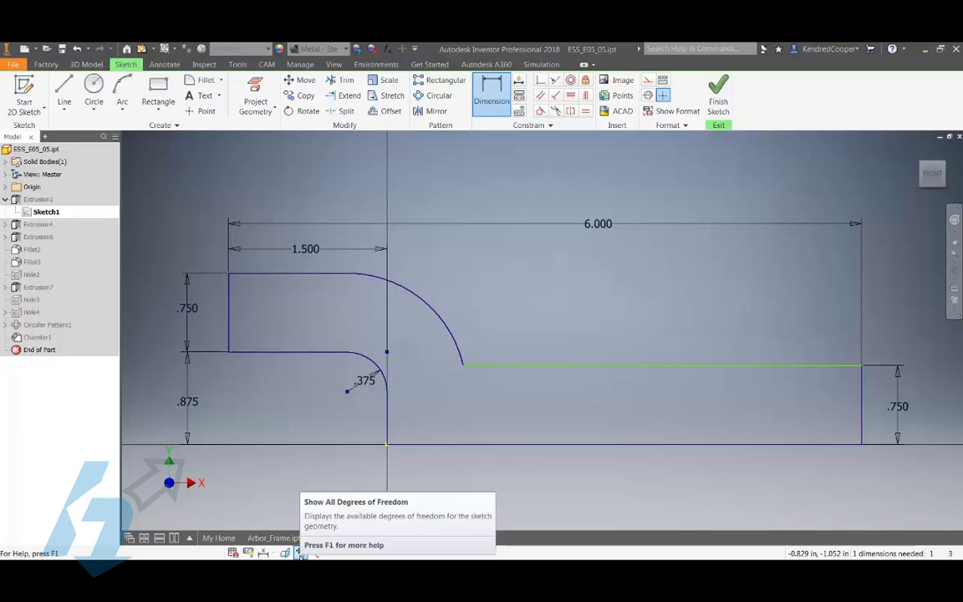
Show all degrees of freedom in the sketch and constrain the long unconstrained upper line parallel to the profile's bottom edge
left_click(299, 553)
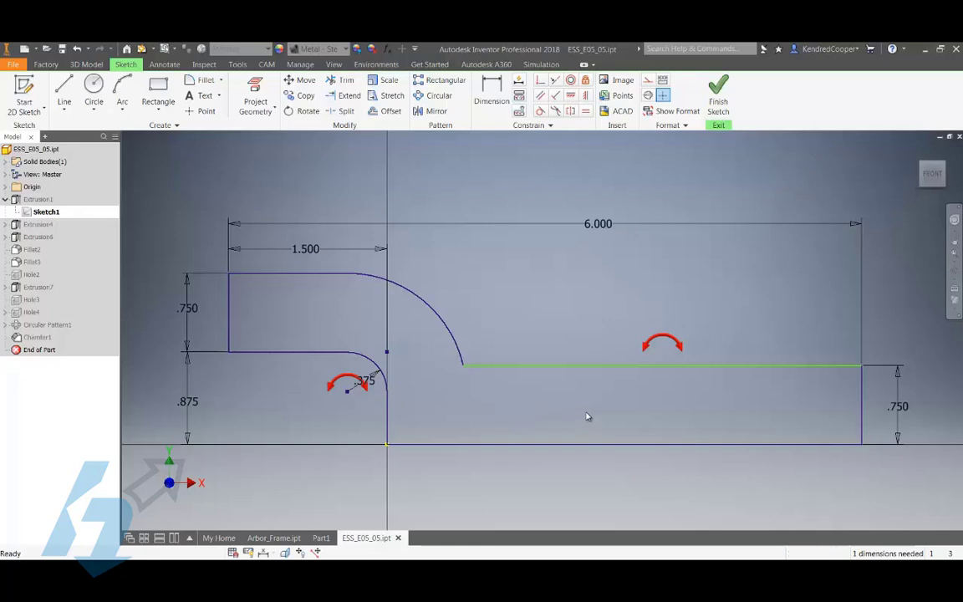
left_click(583, 368)
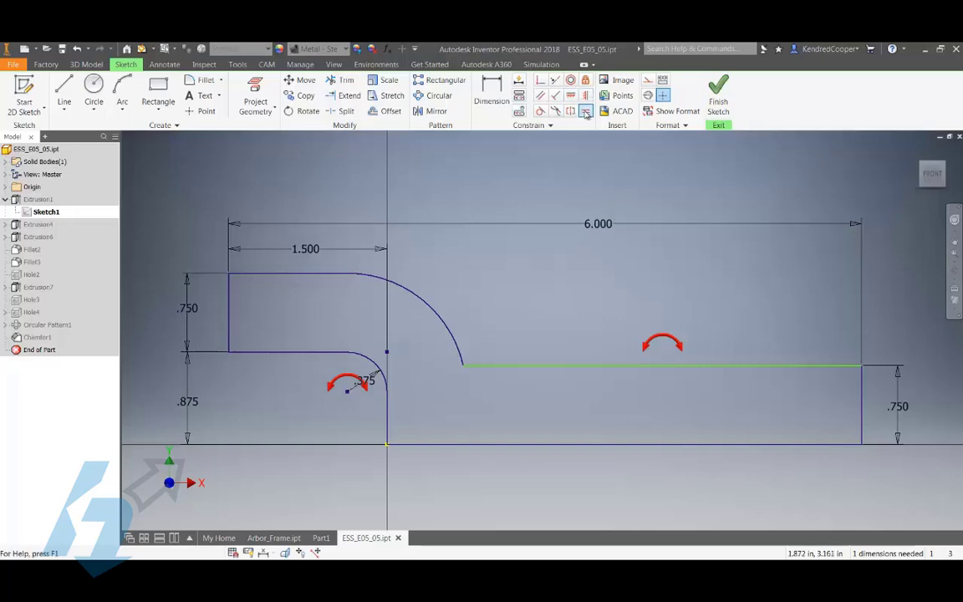
left_click(540, 95)
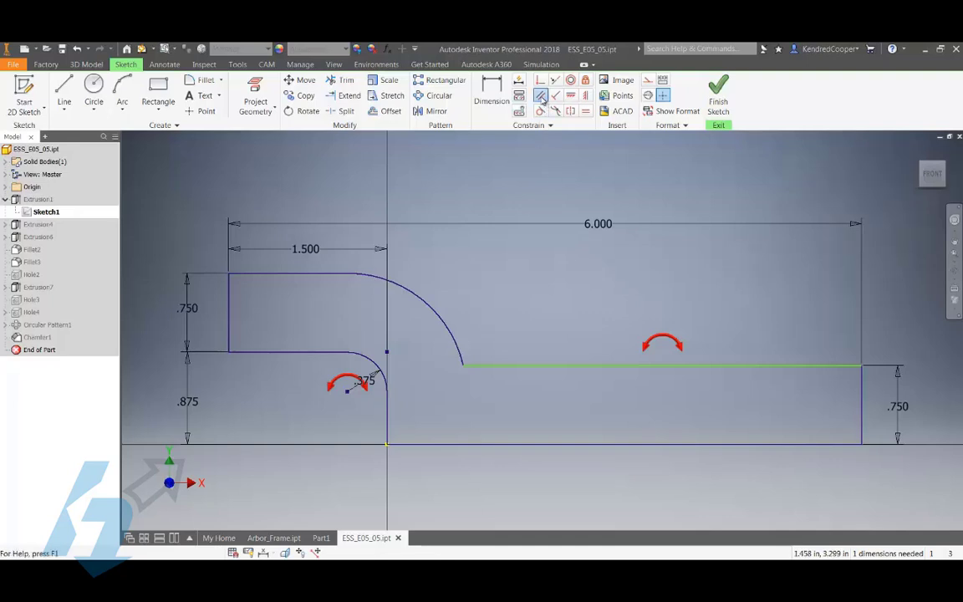
left_click(619, 368)
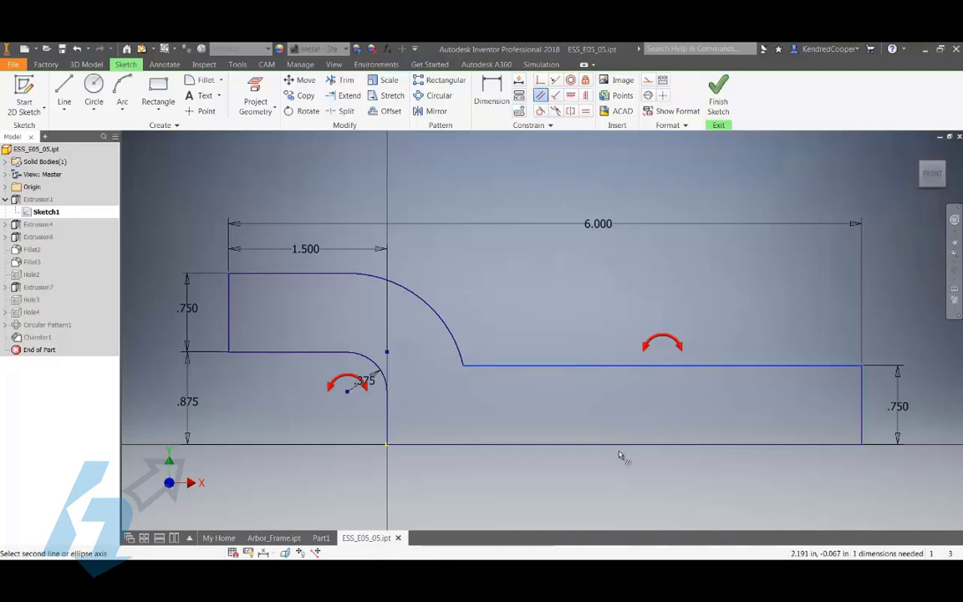
left_click(621, 444)
right_click(619, 397)
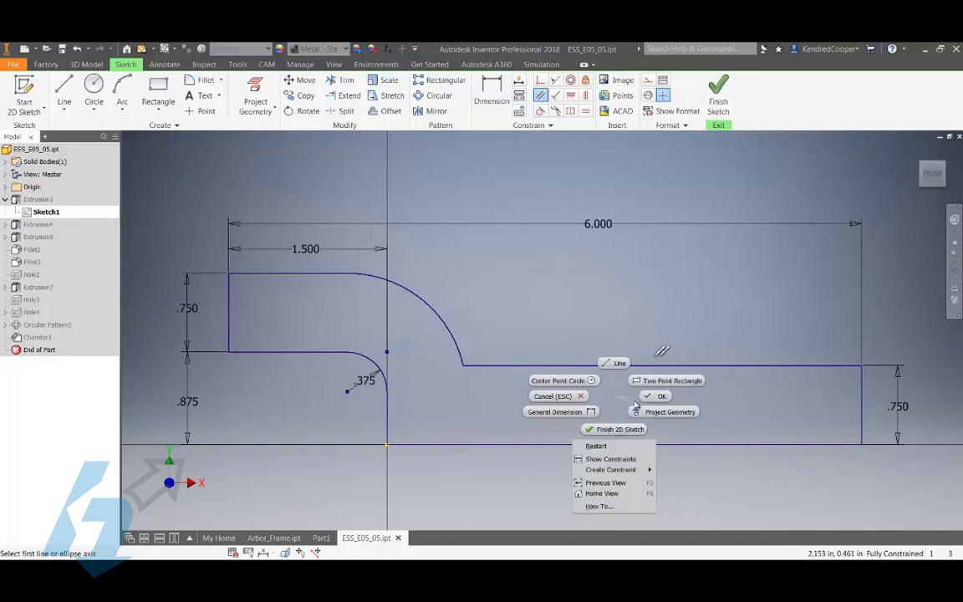
left_click(645, 397)
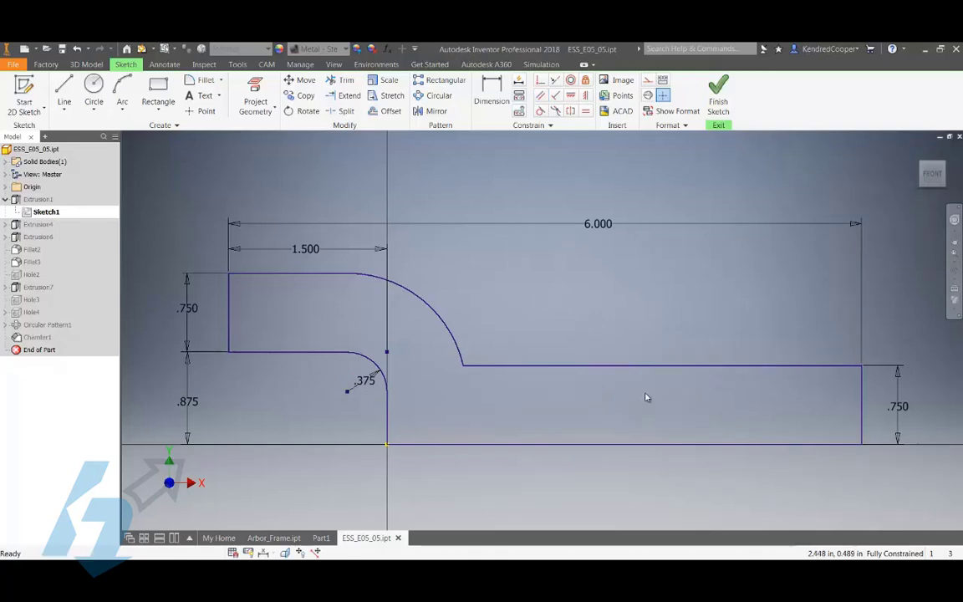